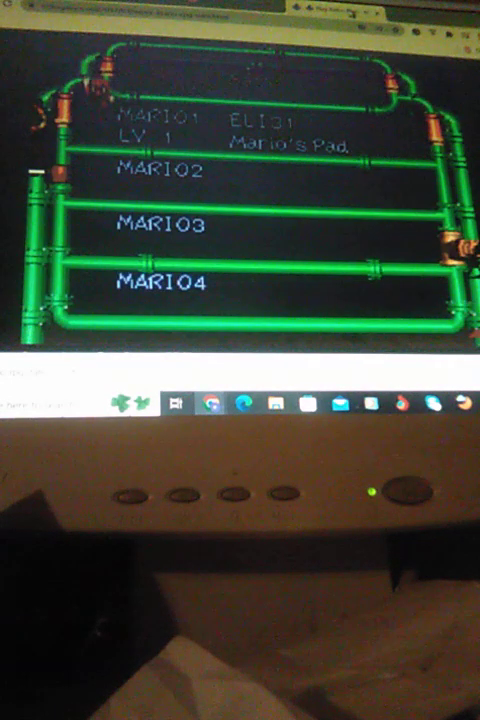
Load the saved game and advance Toad's dialogue on the forest path.
{"action": "key", "text": "Down"}
{"action": "key", "text": "Down"}
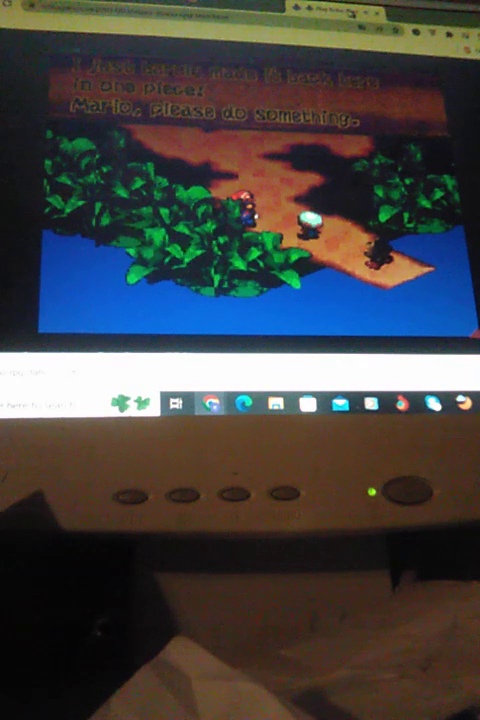
{"action": "key", "text": "x"}
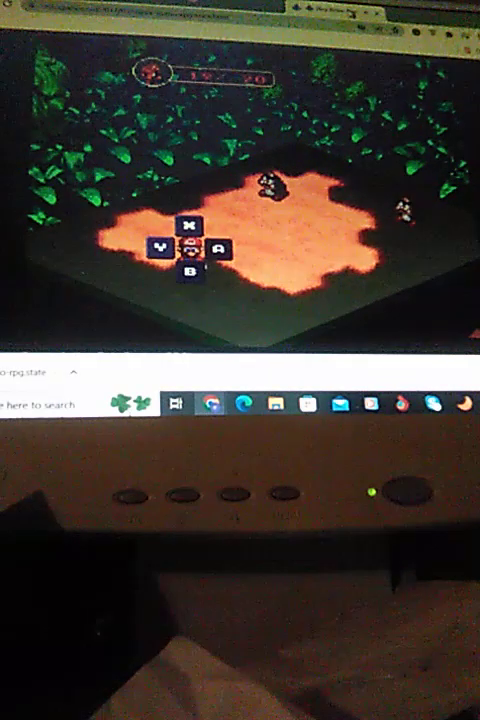
Attack both Goombas until the battle is won, then enter the Sky Troopa battle.
{"action": "key", "text": "x"}
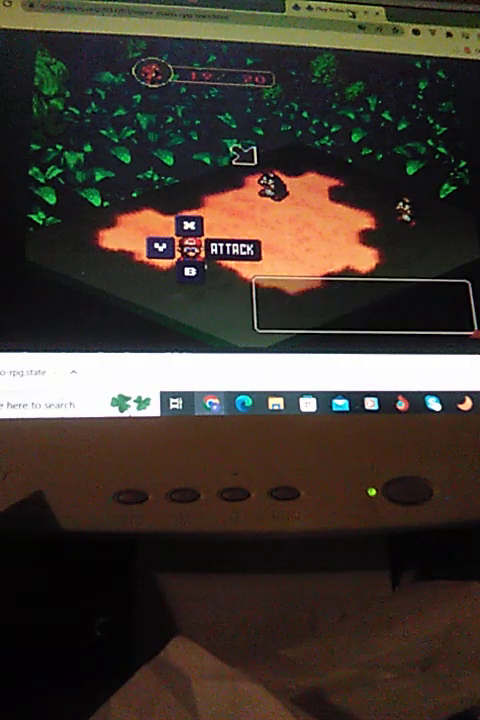
{"action": "key", "text": "x"}
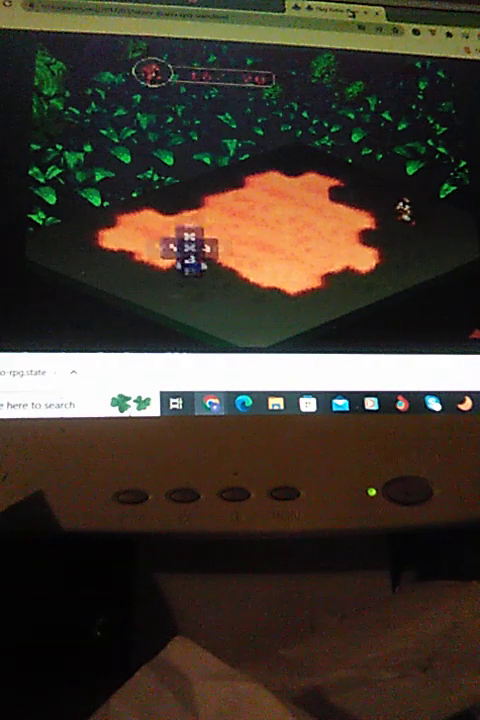
{"action": "key", "text": "x"}
{"action": "key", "text": "x"}
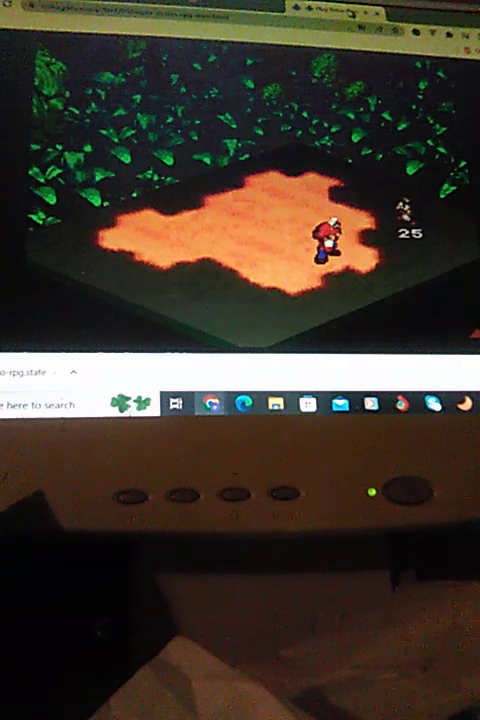
{"action": "key", "text": "Left"}
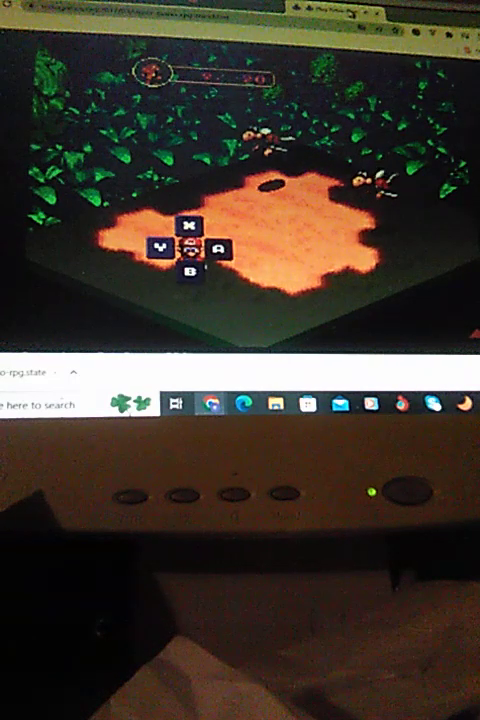
Browse the battle commands: Sky Troopa attack target, Defense, Run away and special moves.
{"action": "key", "text": "x"}
{"action": "key", "text": "z"}
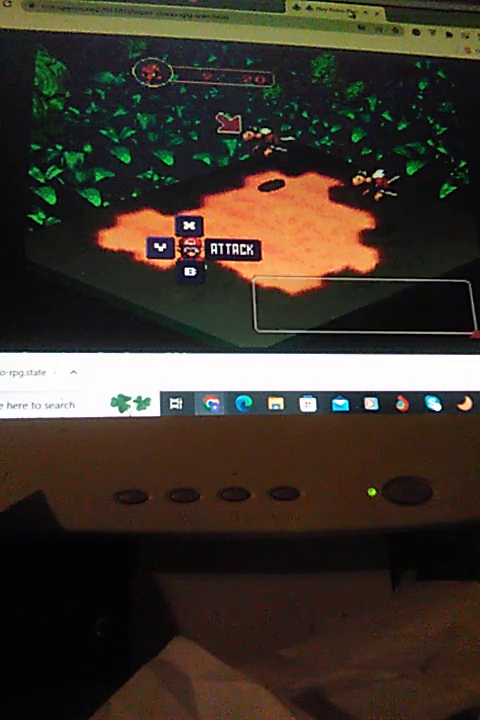
{"action": "key", "text": "Down"}
{"action": "key", "text": "x"}
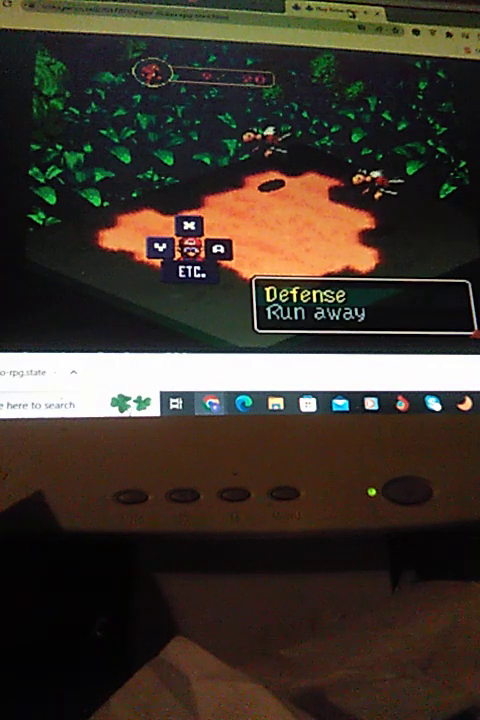
{"action": "key", "text": "Down"}
{"action": "key", "text": "Up"}
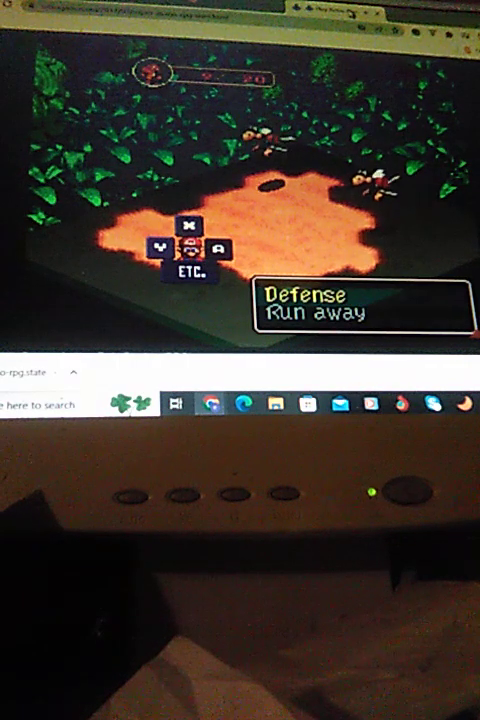
{"action": "key", "text": "Escape"}
{"action": "key", "text": "y"}
{"action": "key", "text": "y"}
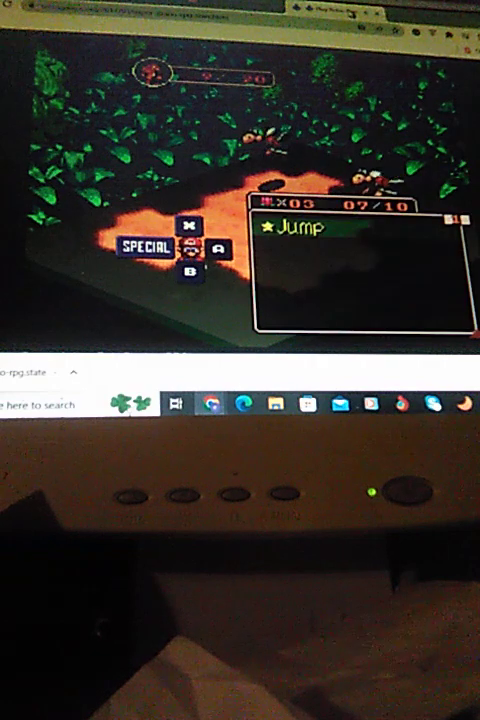
{"action": "key", "text": "y"}
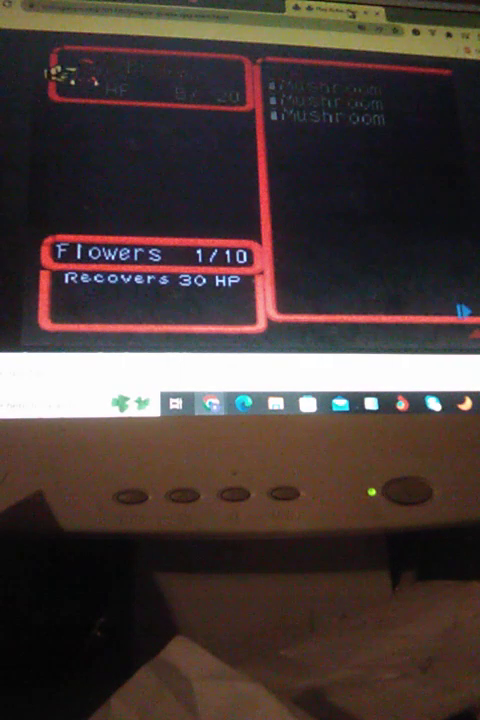
Use two Mushrooms on Mario to restore him to 20/20 HP.
{"action": "key", "text": "x"}
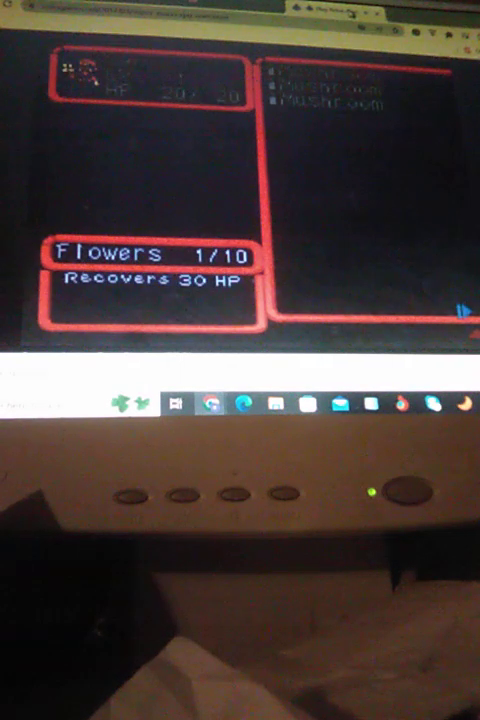
{"action": "key", "text": "x"}
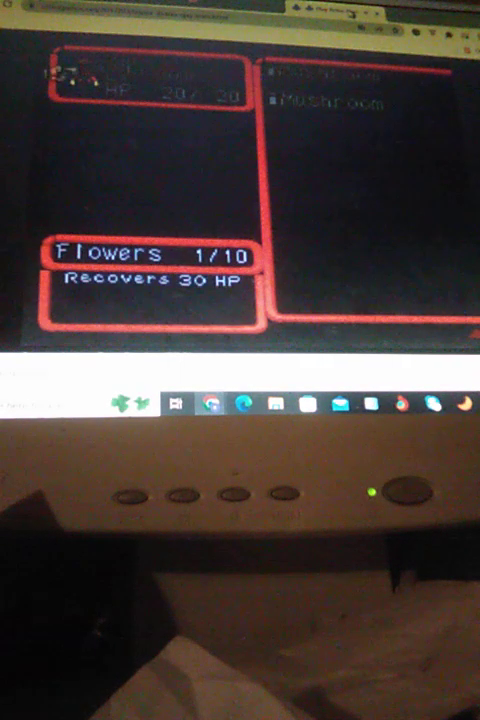
{"action": "key", "text": "x"}
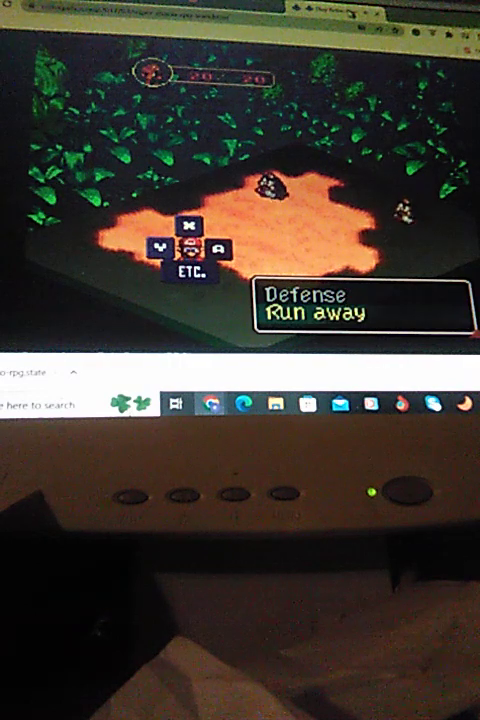
Use a Mushroom from the battle item list on Mario, recovering 30 HP.
{"action": "key", "text": "x"}
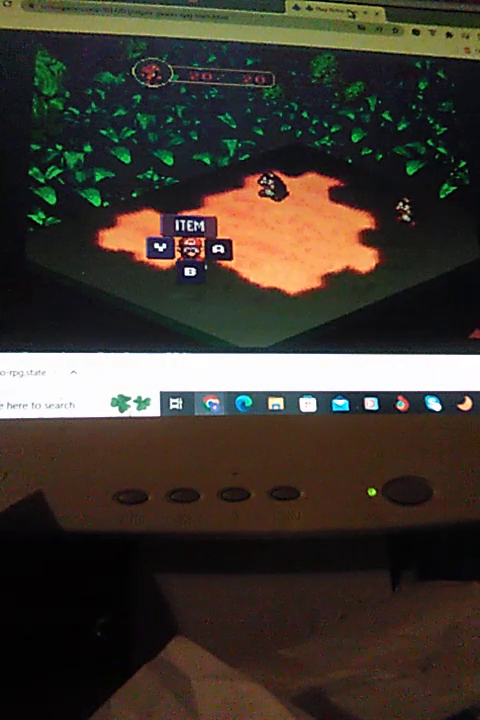
{"action": "key", "text": "x"}
{"action": "key", "text": "b"}
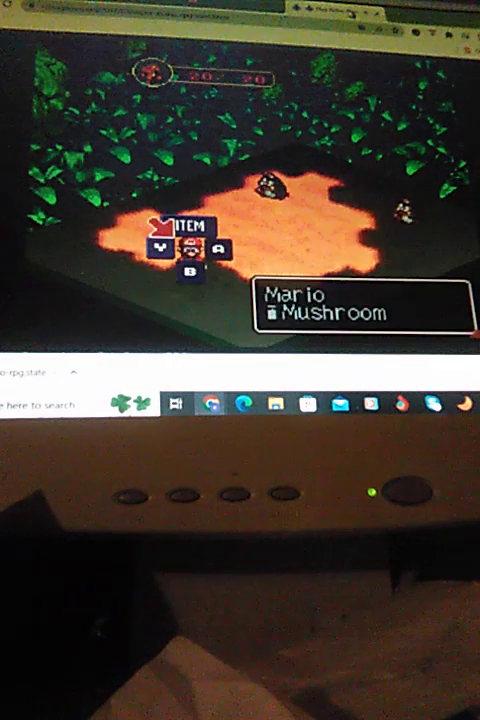
{"action": "key", "text": "x"}
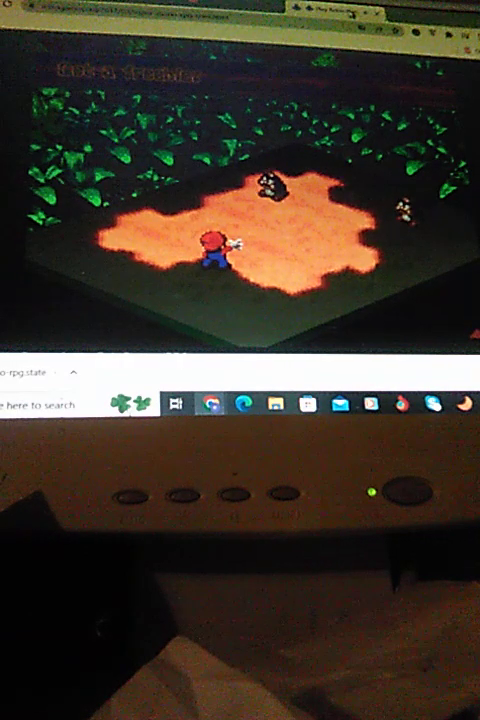
{"action": "key", "text": "Left"}
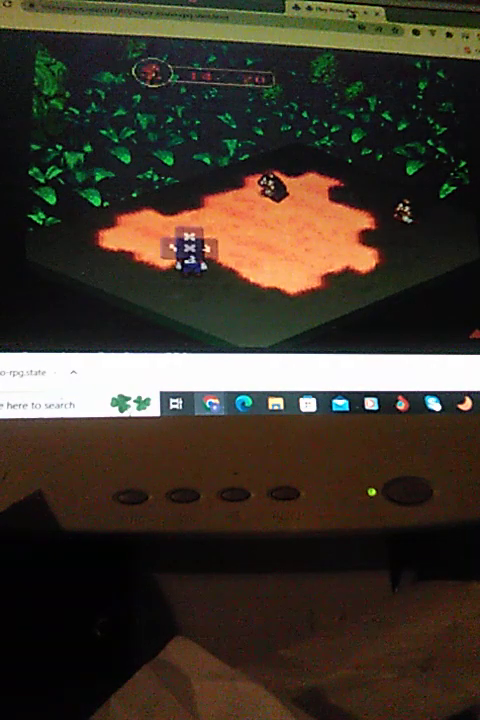
Attack the Goomba, then the remaining enemy, in the forest battle.
{"action": "key", "text": "Down"}
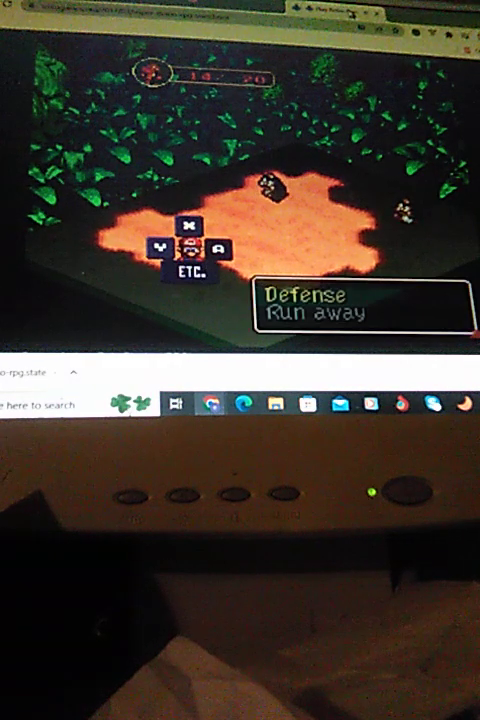
{"action": "key", "text": "Right"}
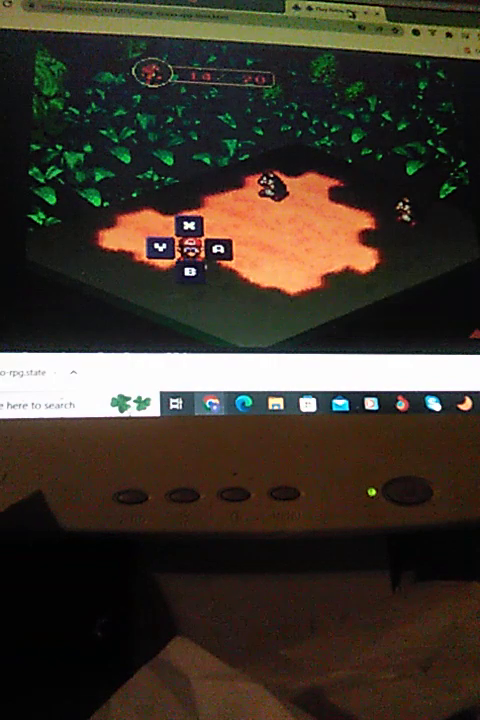
{"action": "key", "text": "a"}
{"action": "key", "text": "a"}
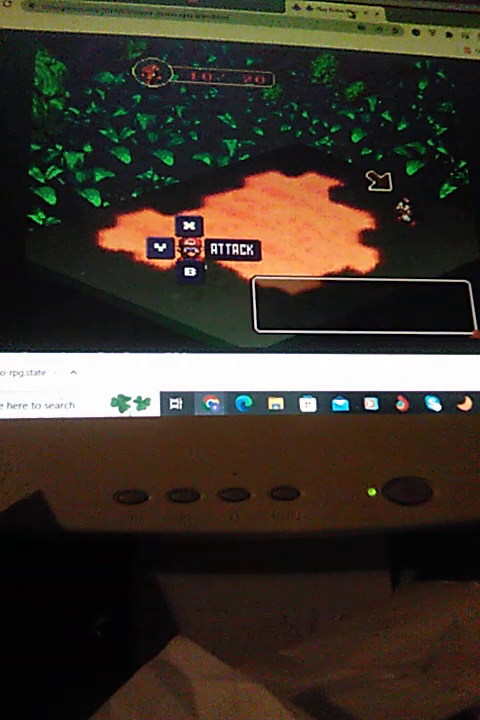
{"action": "key", "text": "x"}
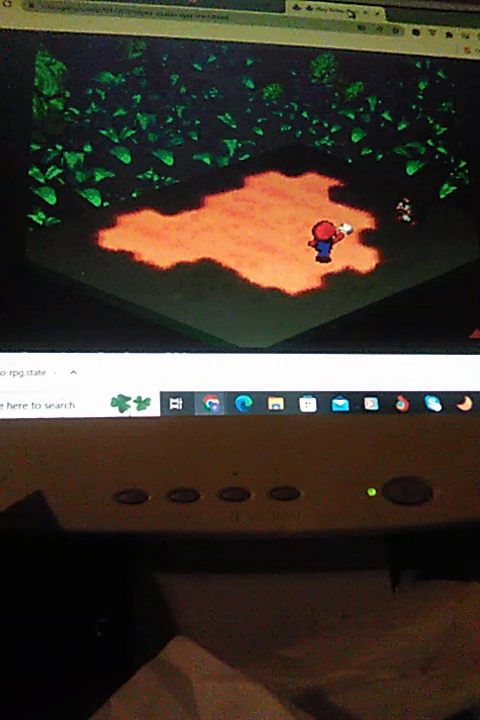